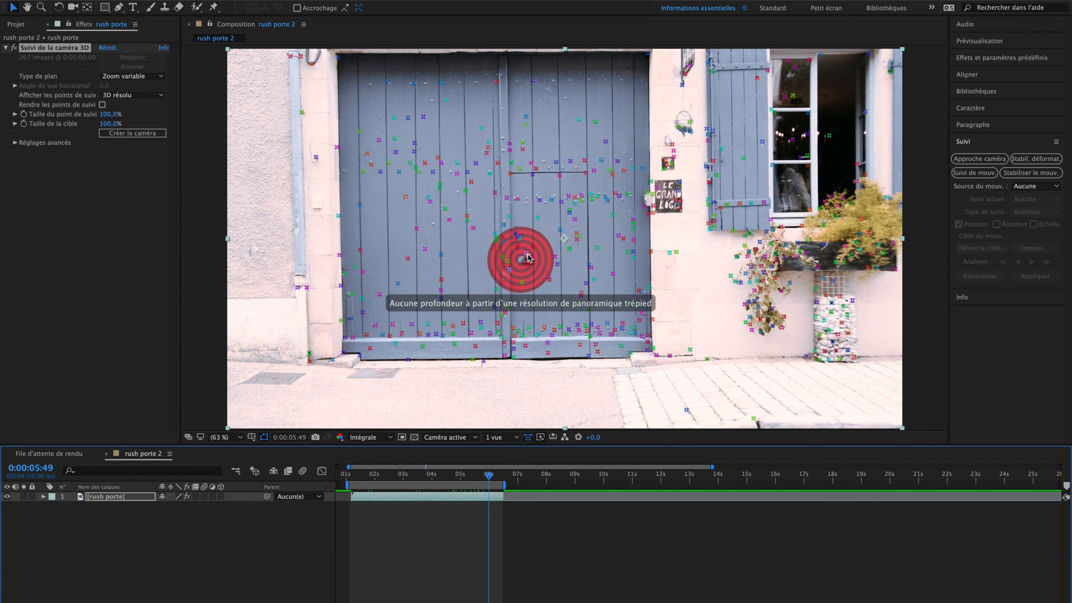
Create a solid and a tracking camera from the tracked plane beside the door handle
{"action": "right_click", "coordinate": [550, 249]}
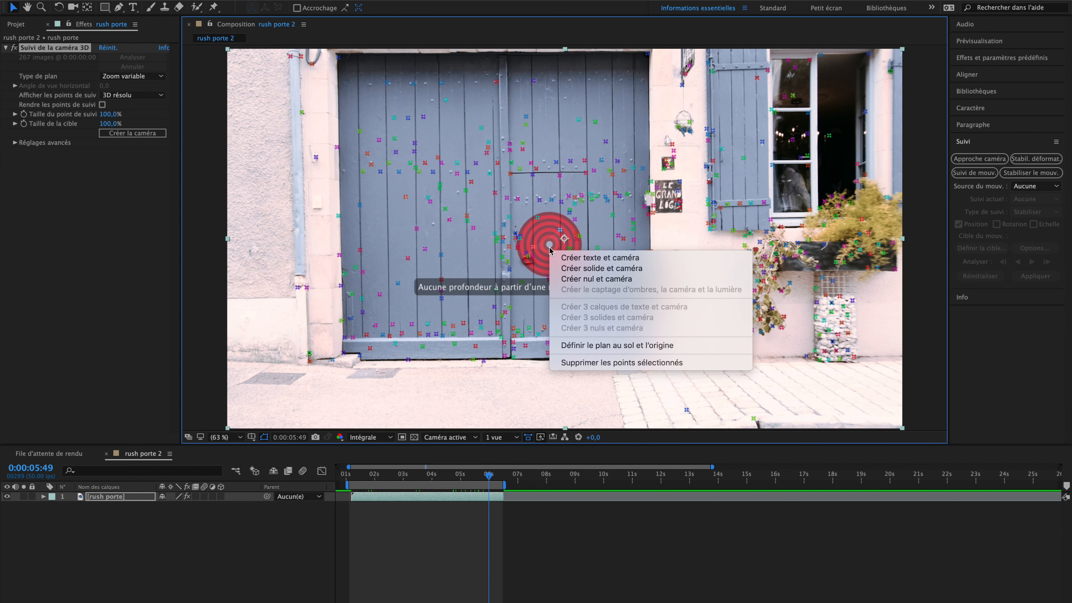
{"action": "left_click", "coordinate": [577, 269]}
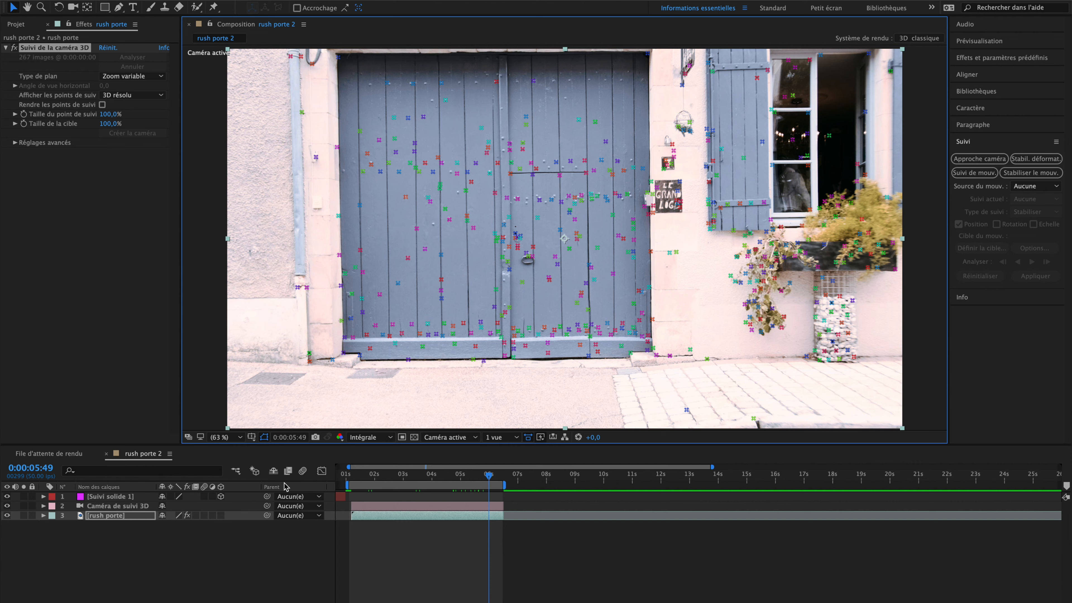
Extend the Suivi solide 1 layer's out point to the end of the work area, at about 6.5 seconds
{"action": "left_click_drag", "start_coordinate": [490, 478], "coordinate": [431, 478]}
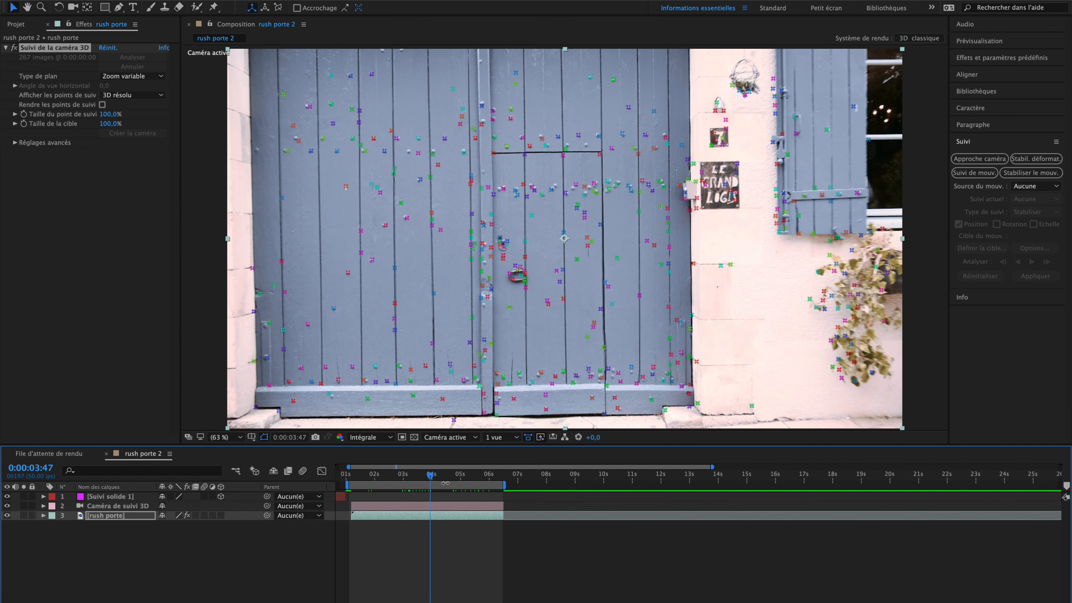
{"action": "left_click_drag", "start_coordinate": [431, 478], "coordinate": [404, 478]}
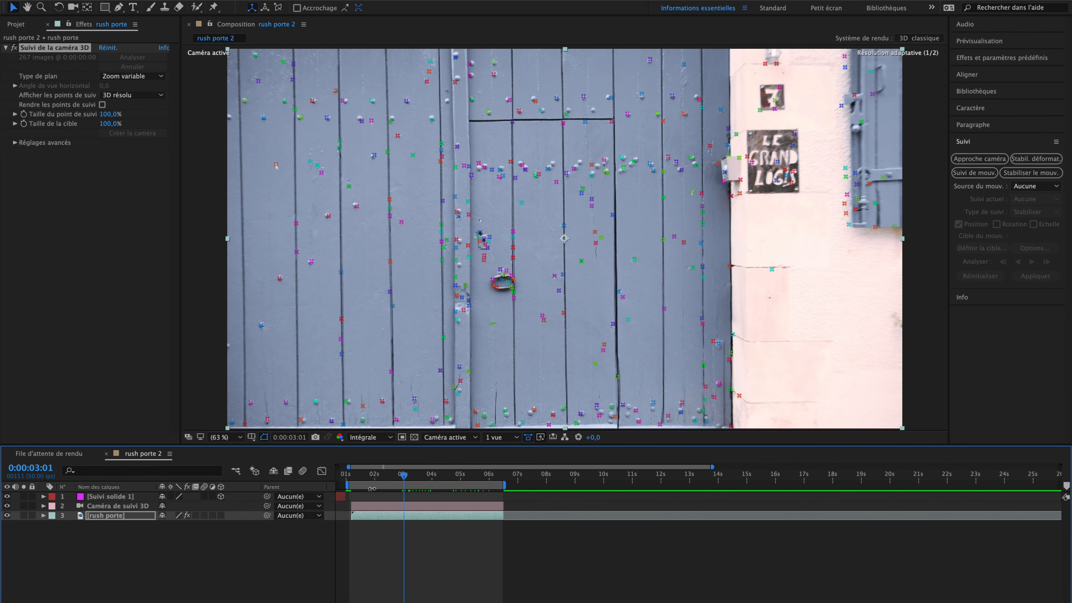
{"action": "left_click", "coordinate": [344, 497]}
{"action": "left_click_drag", "start_coordinate": [345, 497], "coordinate": [503, 498]}
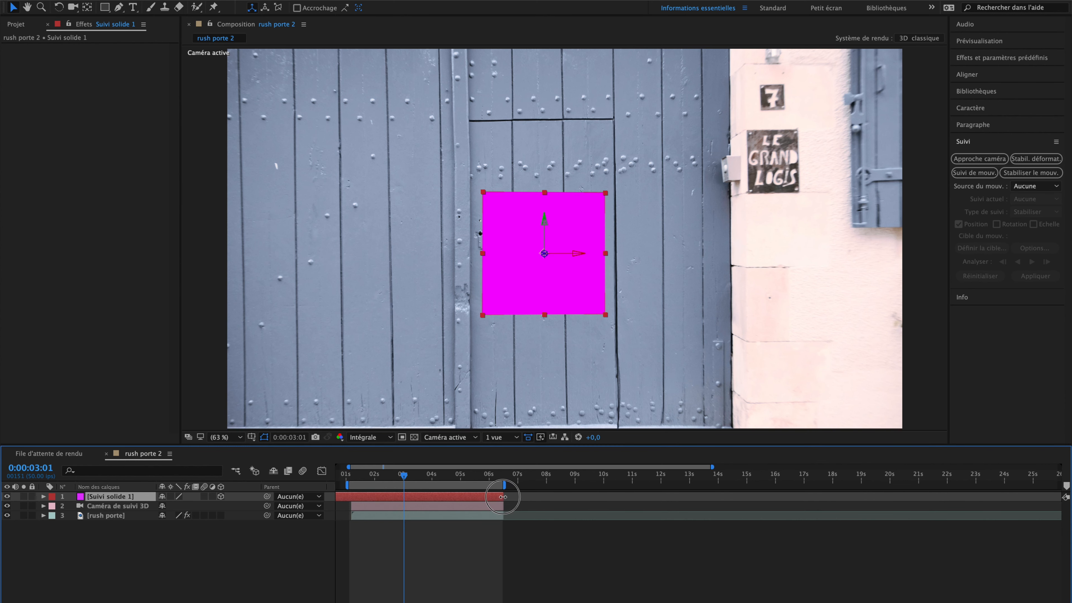
Preview the tracked solid from about 0:00:01:37 to check that it sticks to the door
{"action": "left_click_drag", "start_coordinate": [403, 475], "coordinate": [368, 478]}
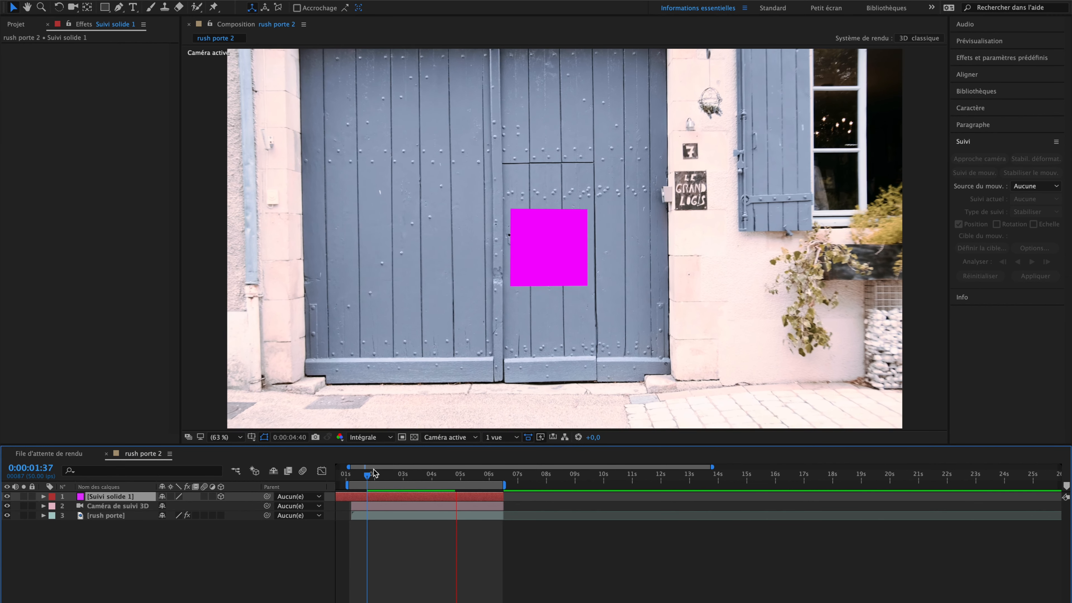
{"action": "key", "text": "space"}
{"action": "left_click", "coordinate": [418, 478]}
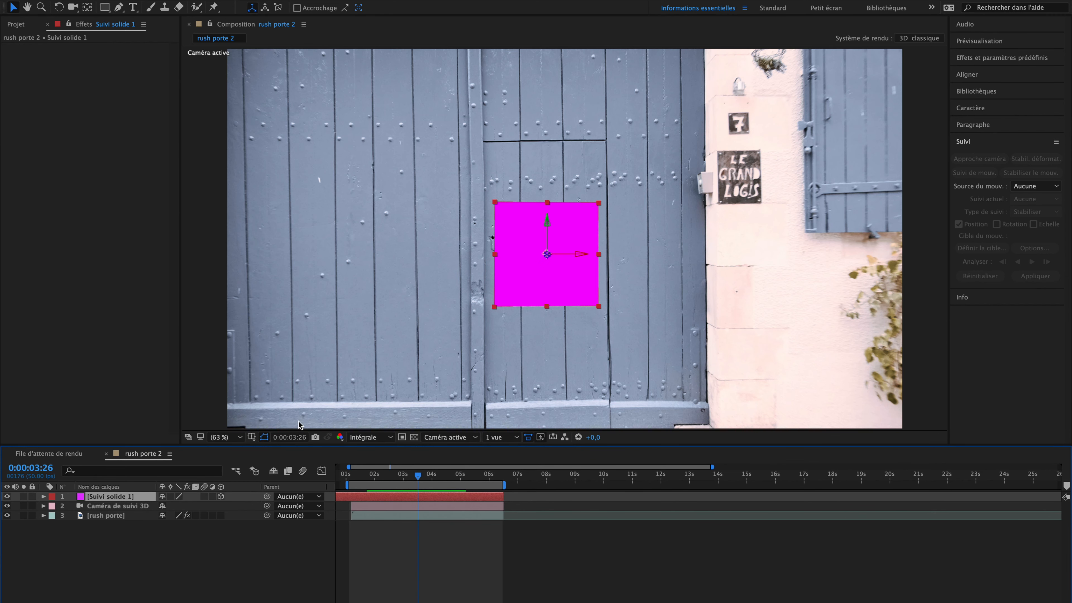
Examine the Transform properties of the Suivi solide 1 layer, particularly its position, orientation and rotation values
{"action": "left_click", "coordinate": [105, 506]}
{"action": "left_click", "coordinate": [107, 498]}
{"action": "left_click", "coordinate": [43, 497]}
{"action": "left_click", "coordinate": [53, 506]}
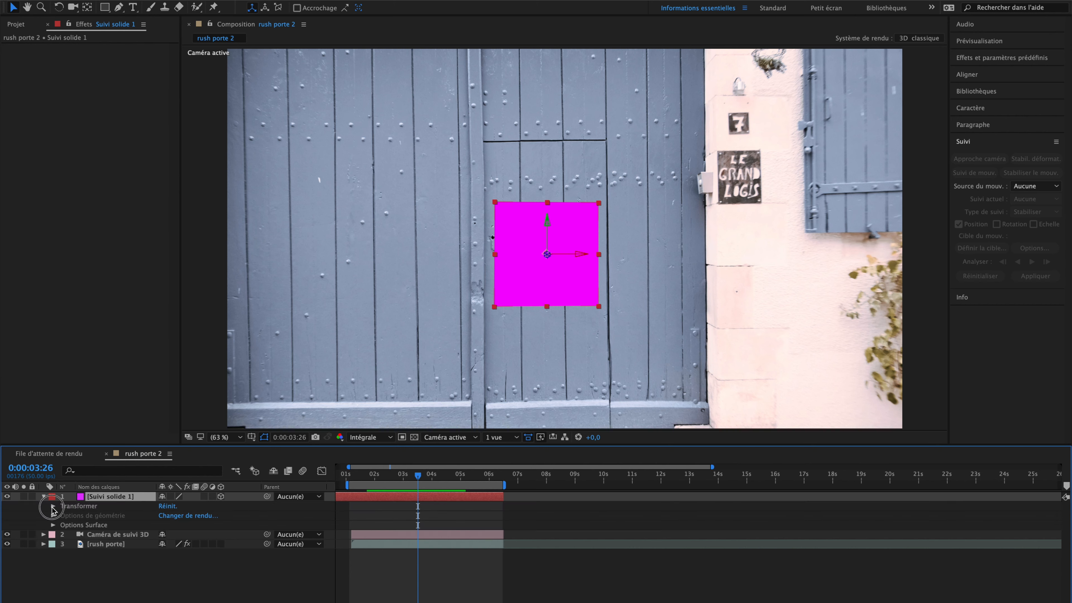
{"action": "scroll", "coordinate": [201, 531], "scroll_direction": "down", "scroll_amount": 1}
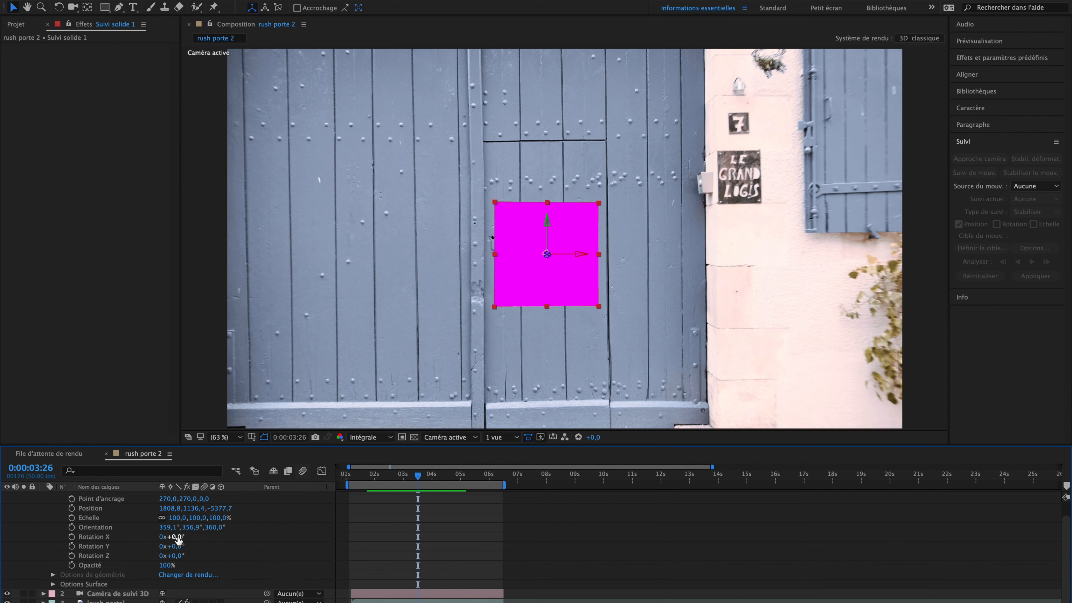
{"action": "left_click", "coordinate": [178, 546]}
{"action": "mouse_move", "coordinate": [177, 547]}
{"action": "left_mouse_down"}
{"action": "mouse_move", "coordinate": [216, 546]}
{"action": "mouse_move", "coordinate": [160, 546]}
{"action": "left_mouse_up"}
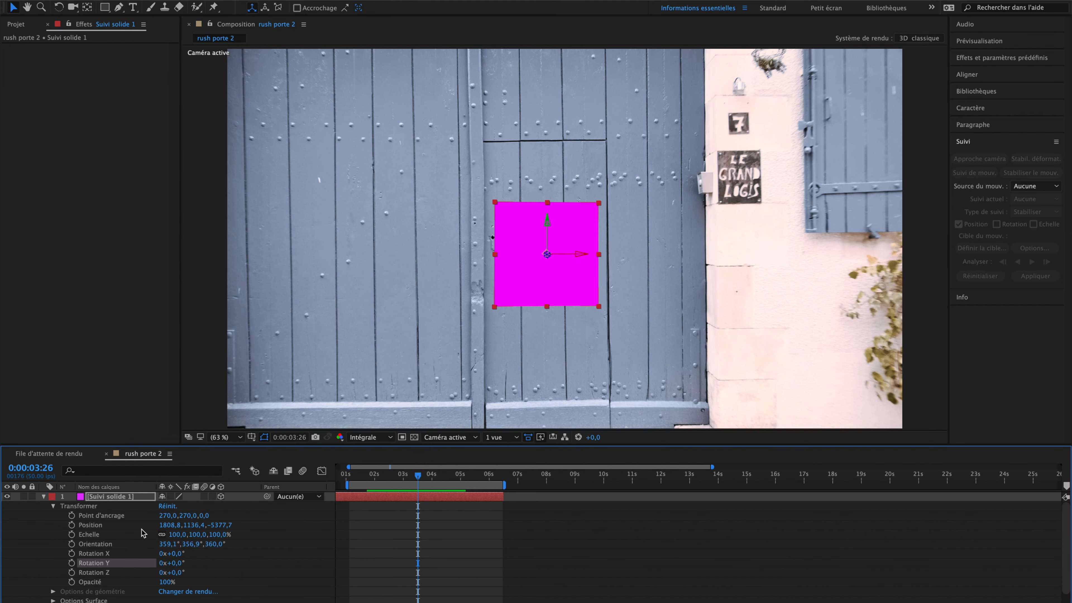
{"action": "left_click", "coordinate": [43, 497]}
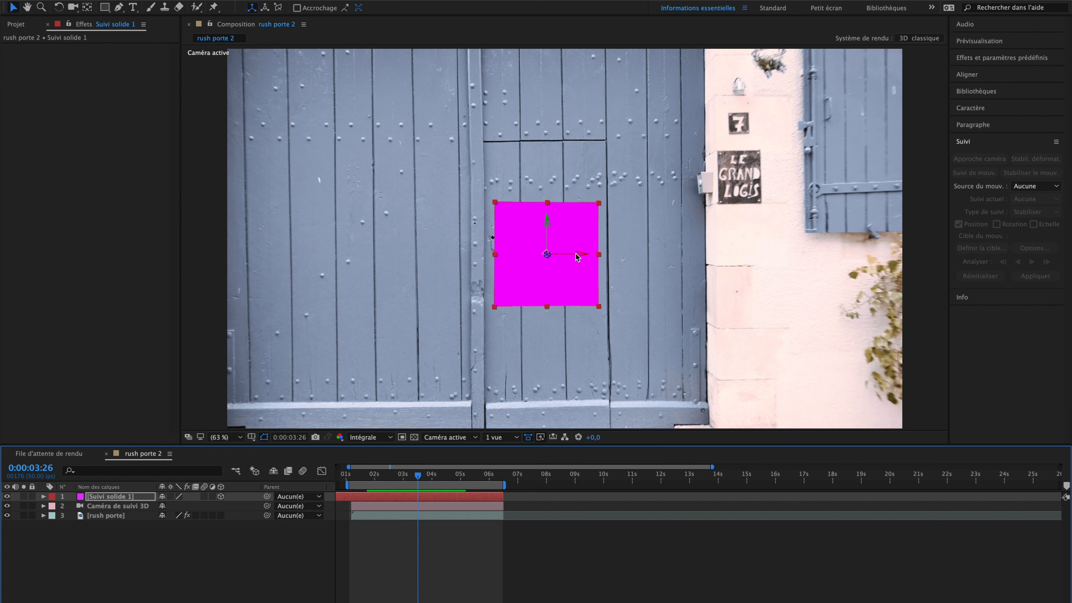
Hide the Suivi solide 1 layer and set the current time to about 0:00:03:41
{"action": "left_click", "coordinate": [8, 497]}
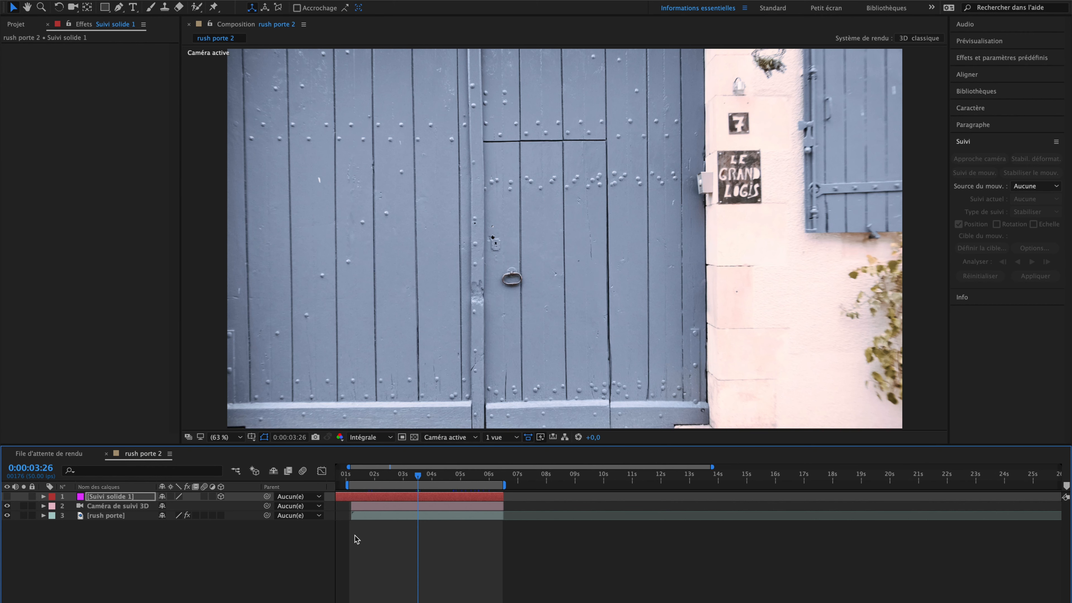
{"action": "left_click_drag", "start_coordinate": [420, 477], "coordinate": [445, 477]}
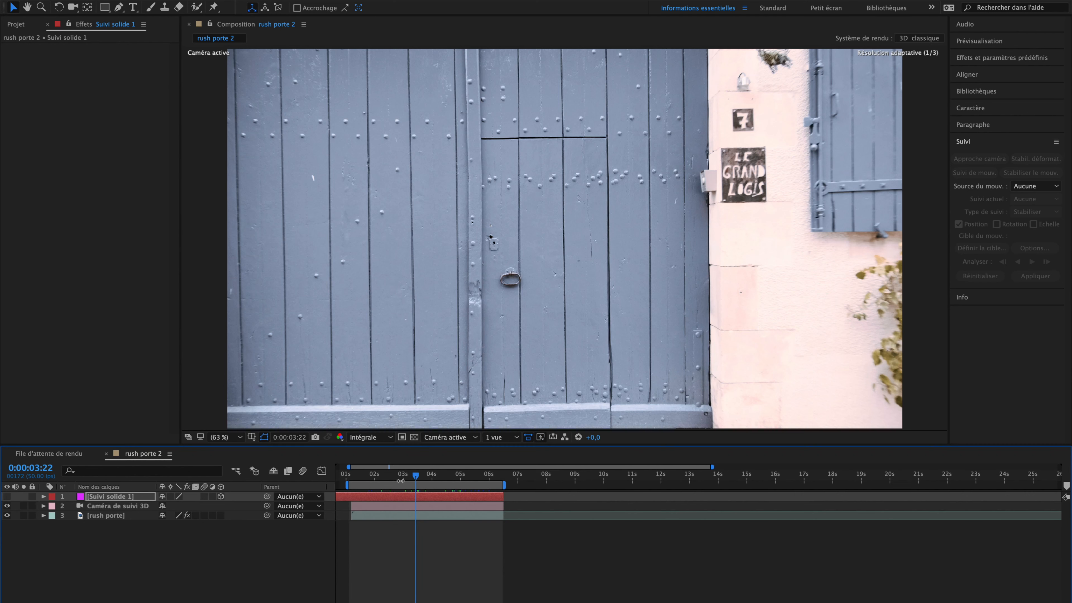
{"action": "left_click", "coordinate": [427, 474]}
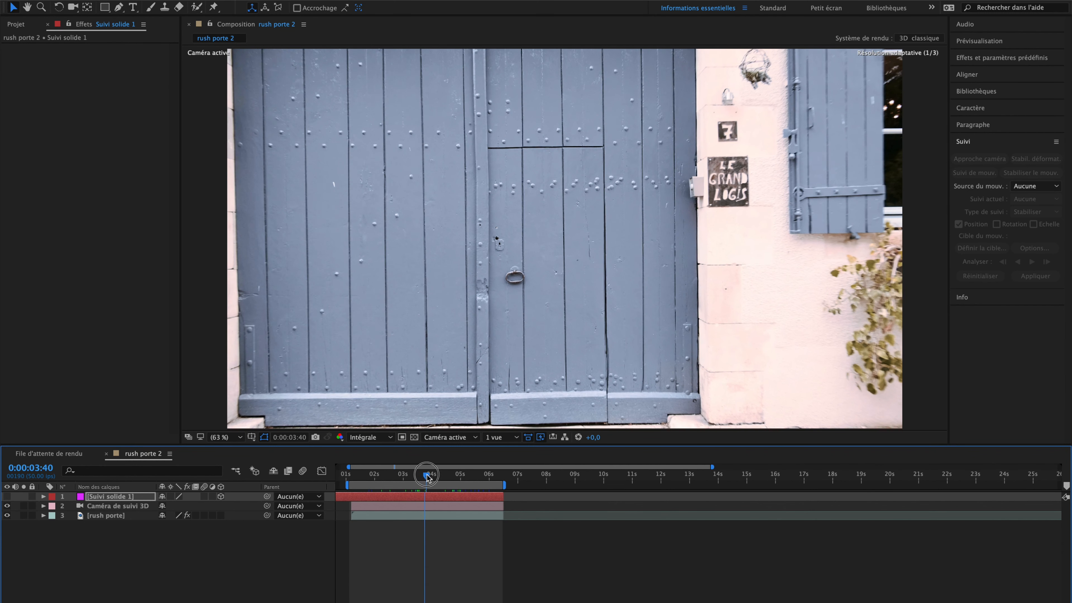
Duplicate the rush porte footage layer and rename the upper copy "porte"
{"action": "left_click", "coordinate": [103, 516]}
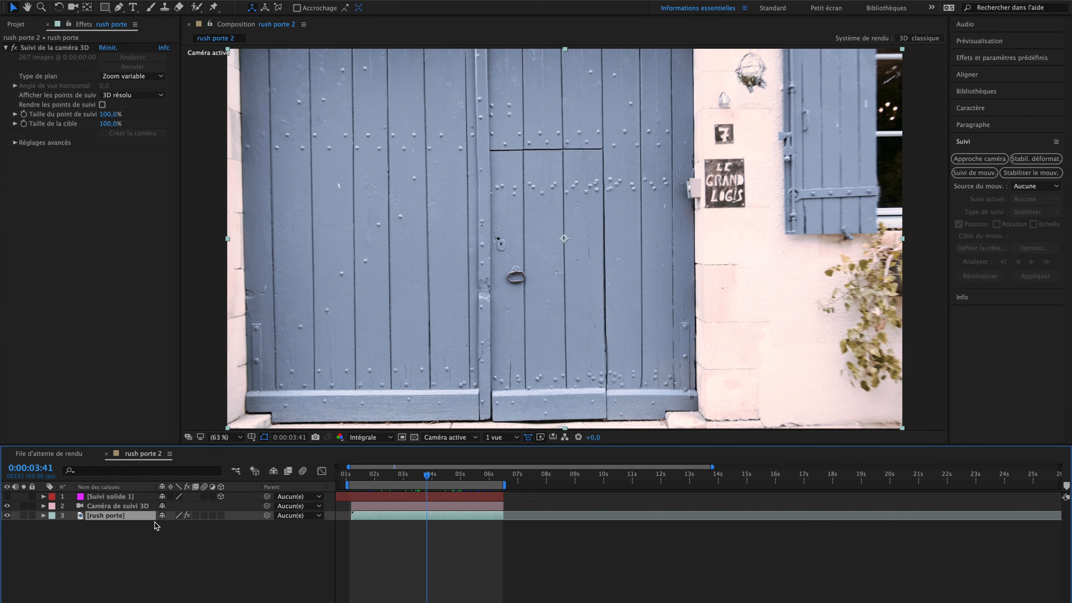
{"action": "right_click", "coordinate": [109, 516]}
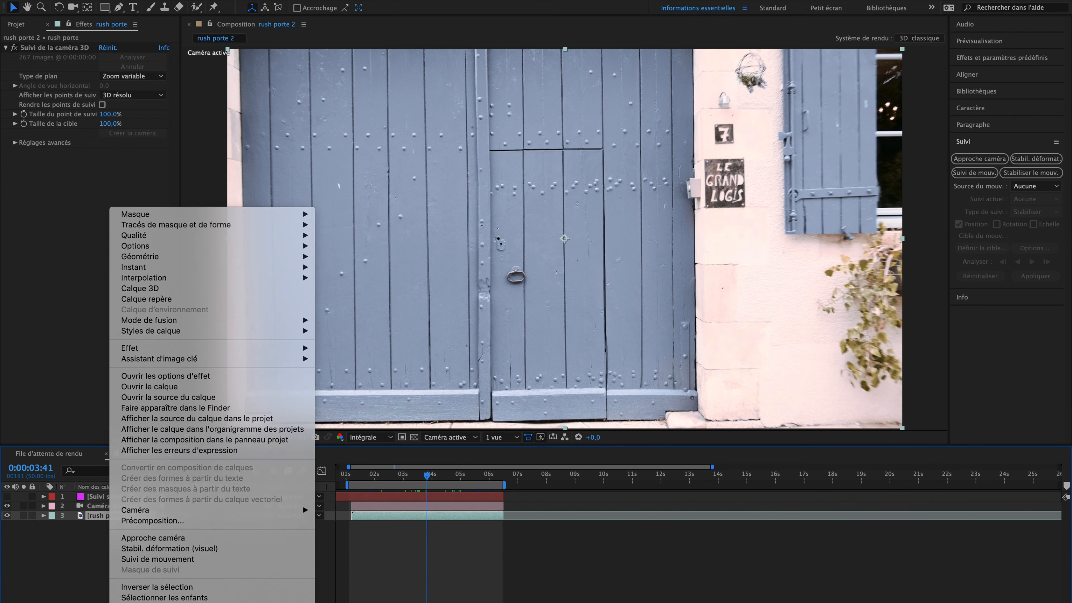
{"action": "left_click", "coordinate": [153, 1]}
{"action": "left_click", "coordinate": [208, 119]}
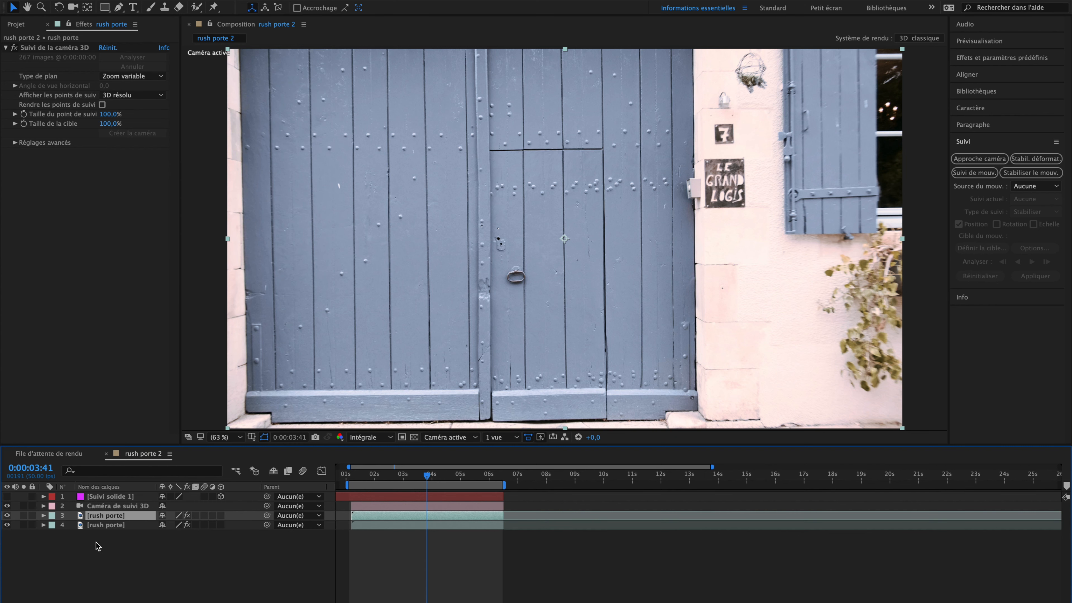
{"action": "right_click", "coordinate": [108, 518]}
{"action": "left_click", "coordinate": [132, 602]}
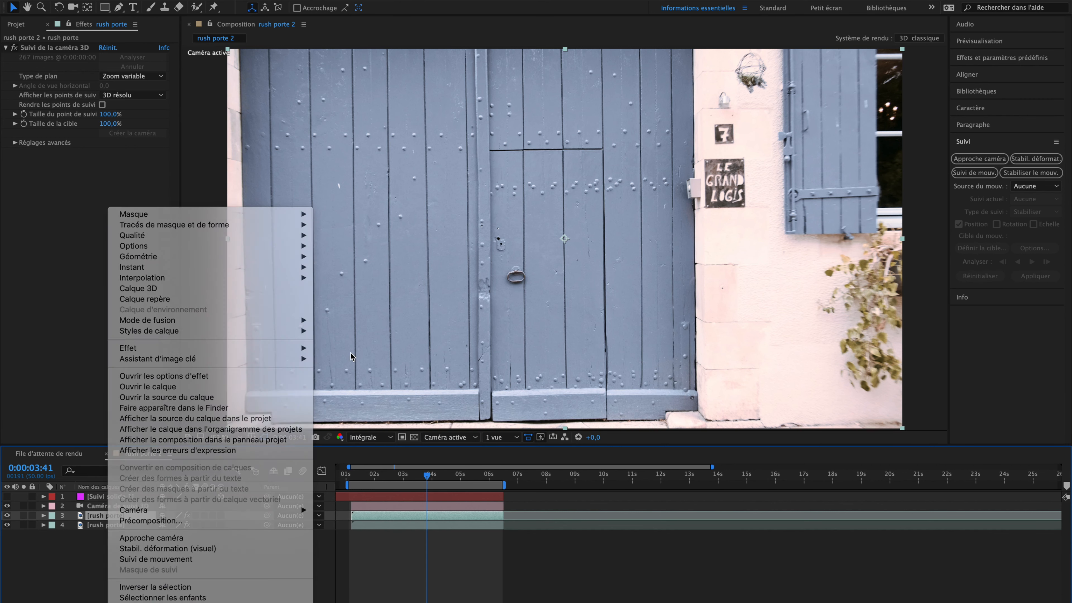
{"action": "type", "text": "porte"}
{"action": "key", "text": "Return"}
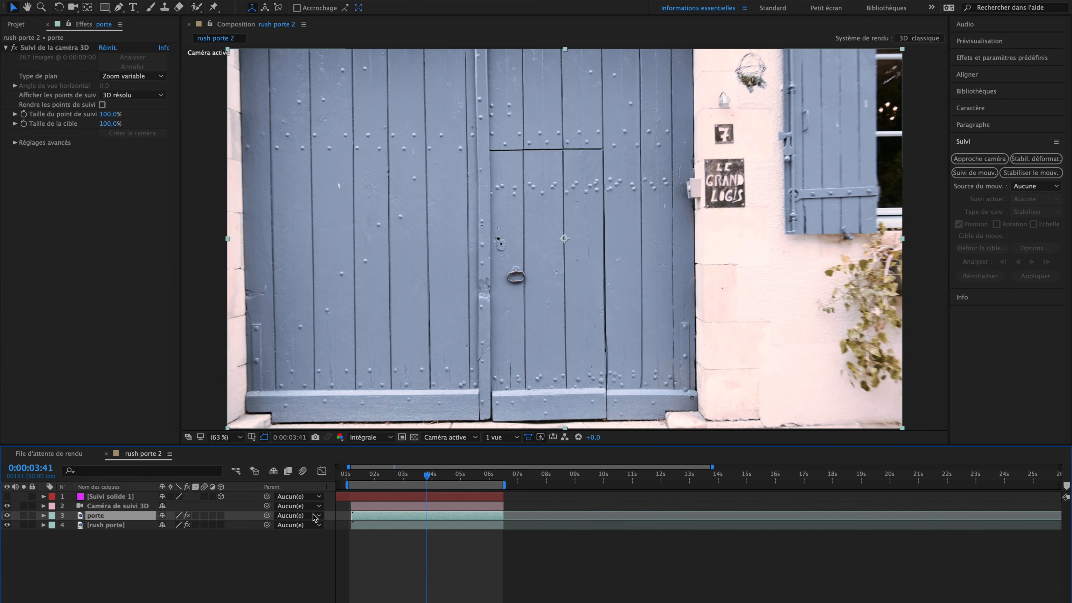
Freeze the porte layer on the frame at 0:00:03:39
{"action": "mouse_move", "coordinate": [426, 476]}
{"action": "left_mouse_down"}
{"action": "mouse_move", "coordinate": [403, 478]}
{"action": "mouse_move", "coordinate": [431, 477]}
{"action": "left_mouse_up"}
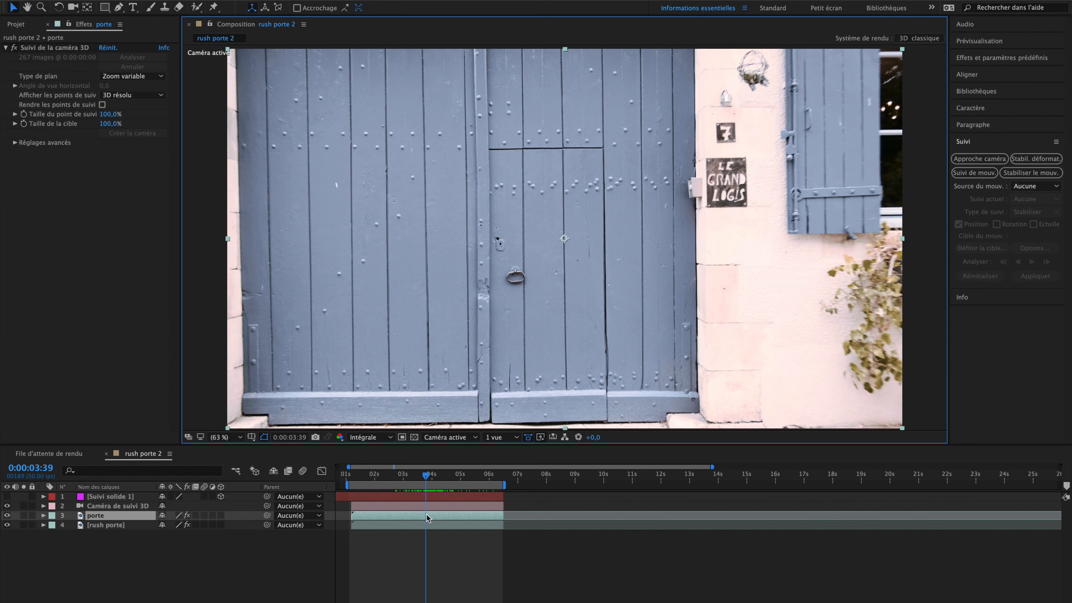
{"action": "left_click", "coordinate": [104, 518]}
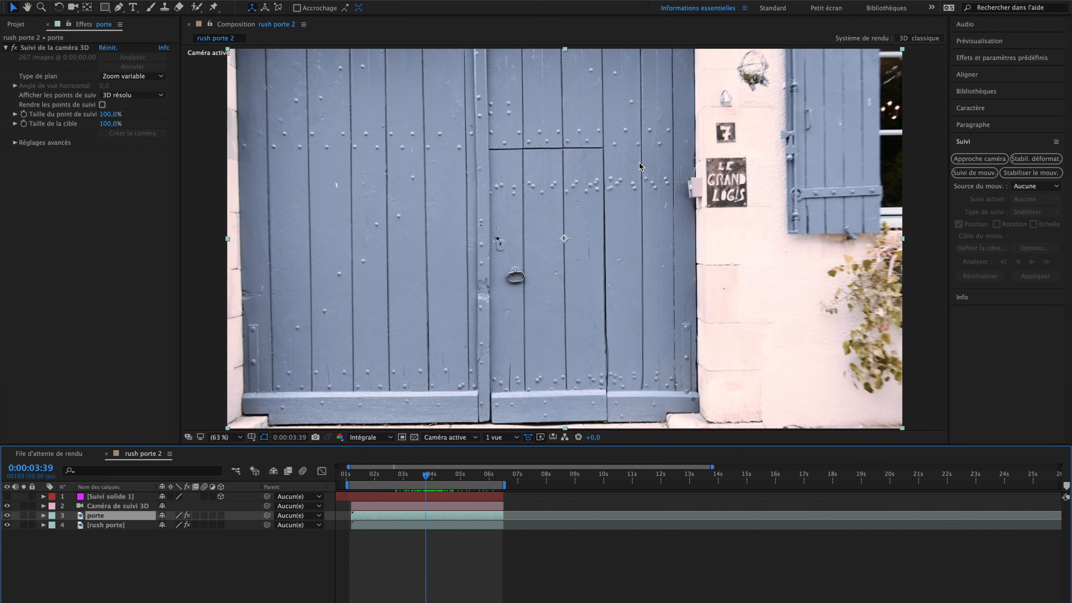
{"action": "right_click", "coordinate": [102, 518]}
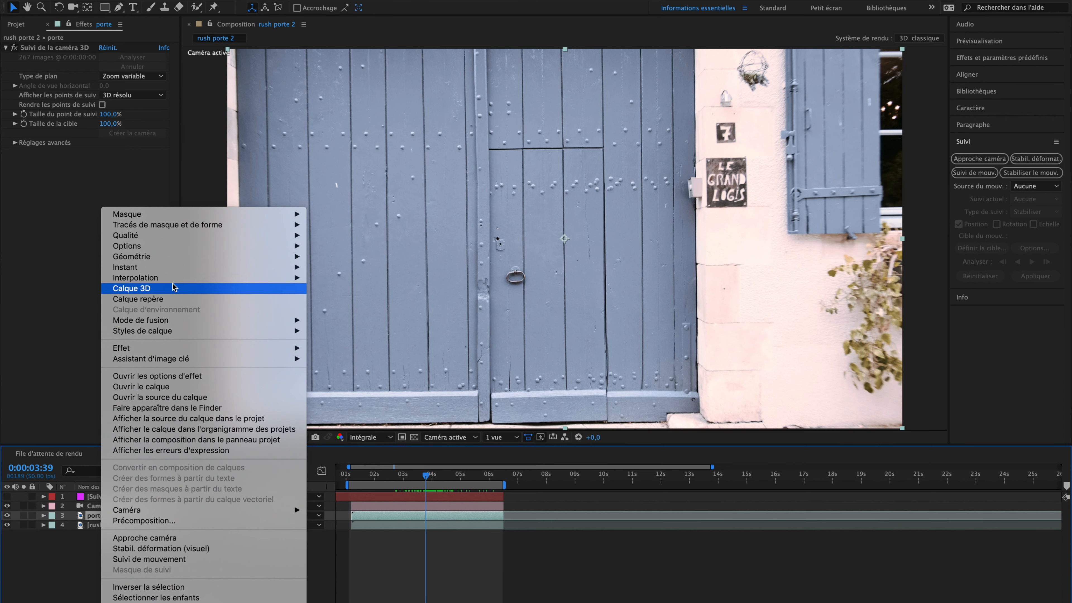
{"action": "mouse_move", "coordinate": [162, 269]}
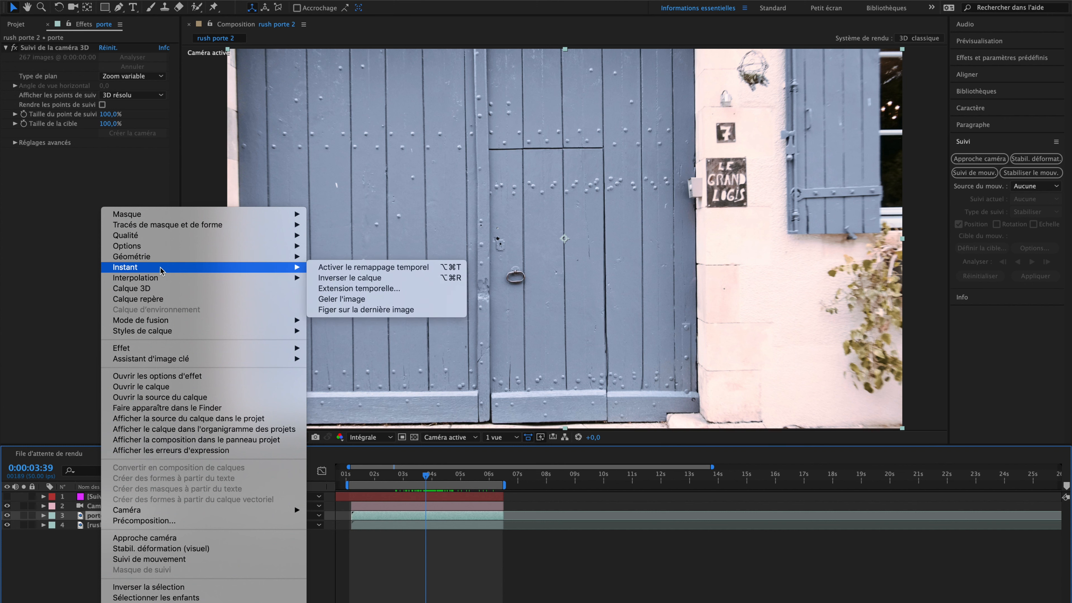
{"action": "left_click", "coordinate": [342, 298]}
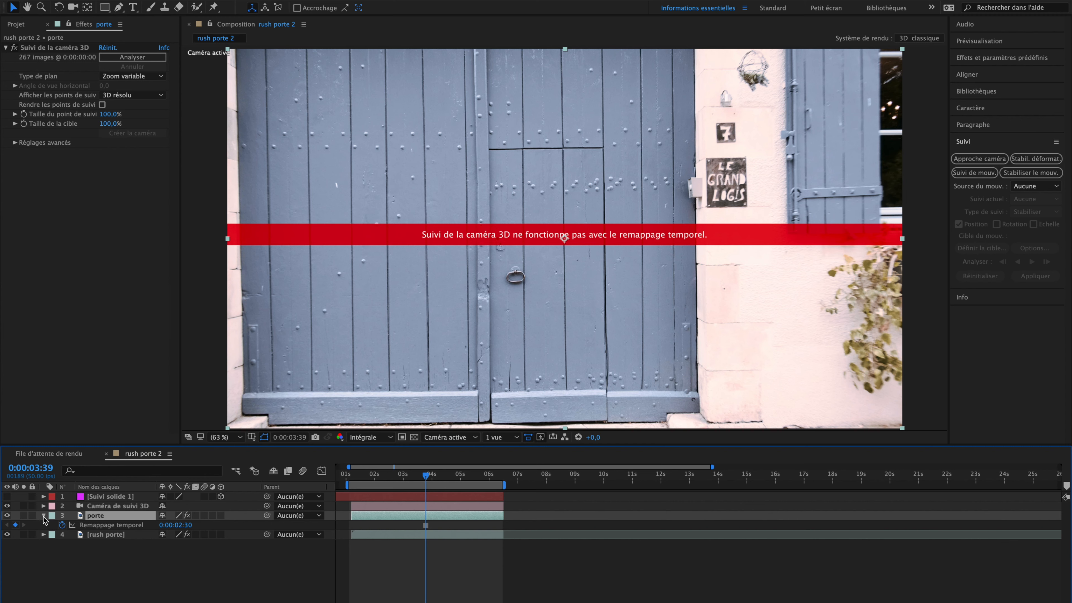
Delete the Suivi de la caméra 3D effect from the frozen porte layer
{"action": "left_click", "coordinate": [44, 517]}
{"action": "left_click", "coordinate": [45, 516]}
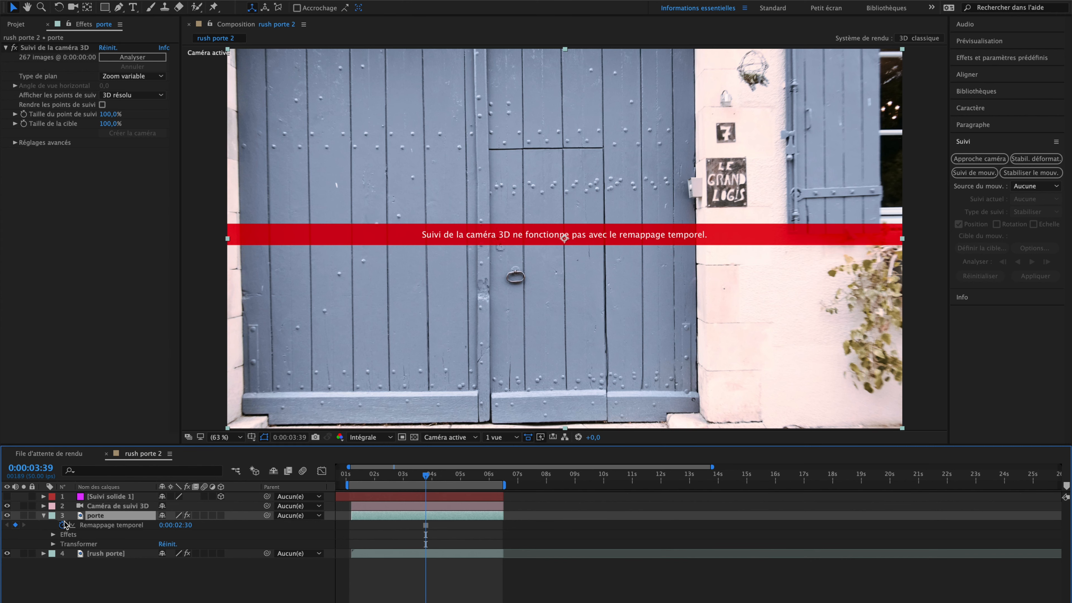
{"action": "left_click", "coordinate": [108, 554]}
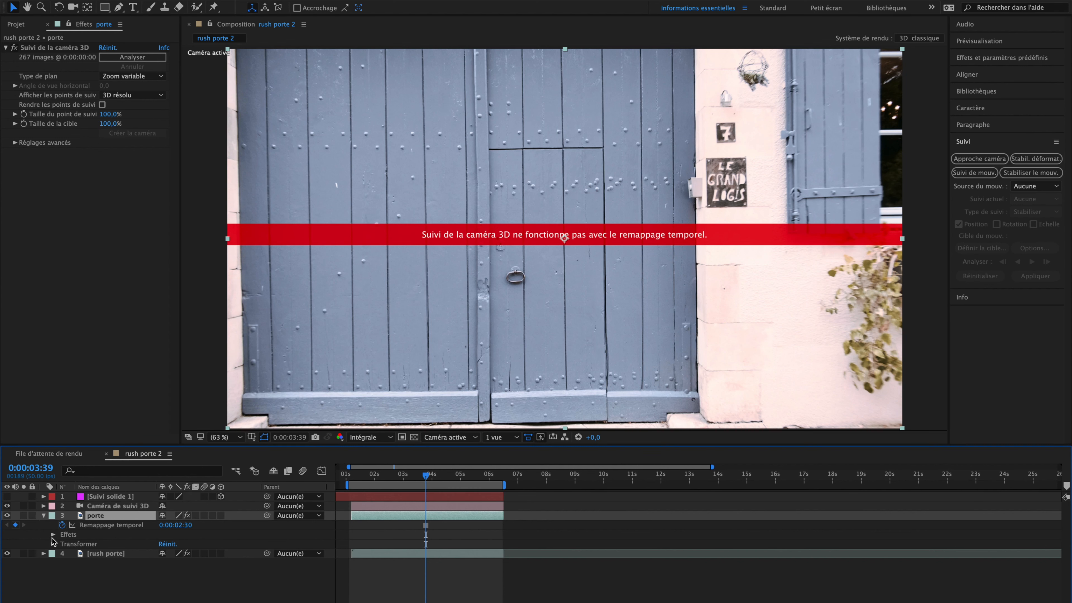
{"action": "left_click", "coordinate": [54, 534]}
{"action": "left_click", "coordinate": [87, 544]}
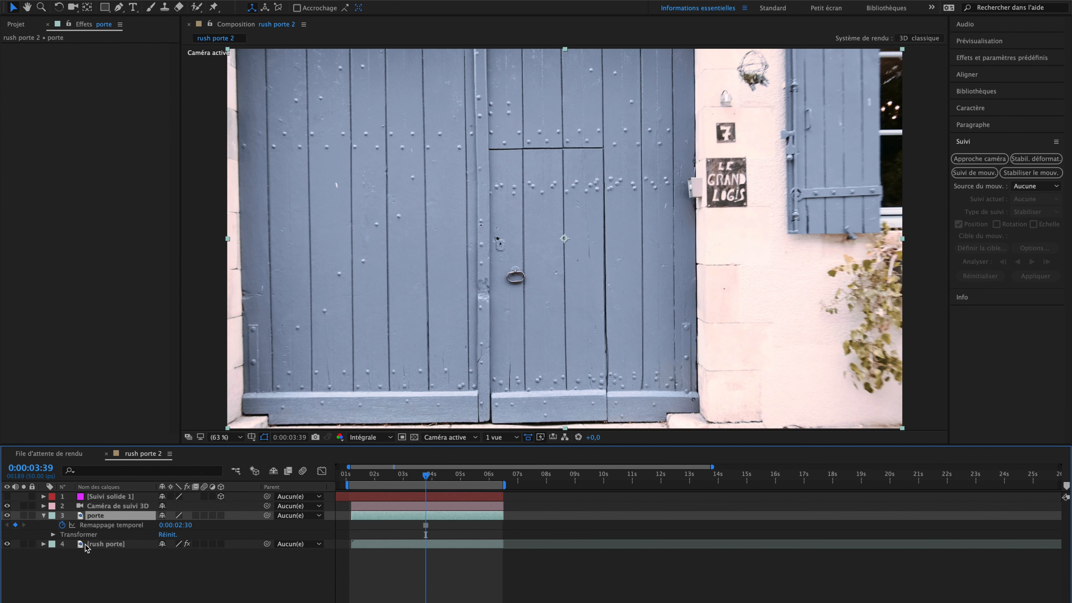
{"action": "left_click", "coordinate": [43, 516]}
Compare the frozen porte layer with the moving footage beneath it by toggling its visibility around 0:00:04:03
{"action": "mouse_move", "coordinate": [424, 482]}
{"action": "left_mouse_down"}
{"action": "mouse_move", "coordinate": [395, 480]}
{"action": "mouse_move", "coordinate": [460, 482]}
{"action": "mouse_move", "coordinate": [407, 480]}
{"action": "mouse_move", "coordinate": [436, 483]}
{"action": "left_mouse_up"}
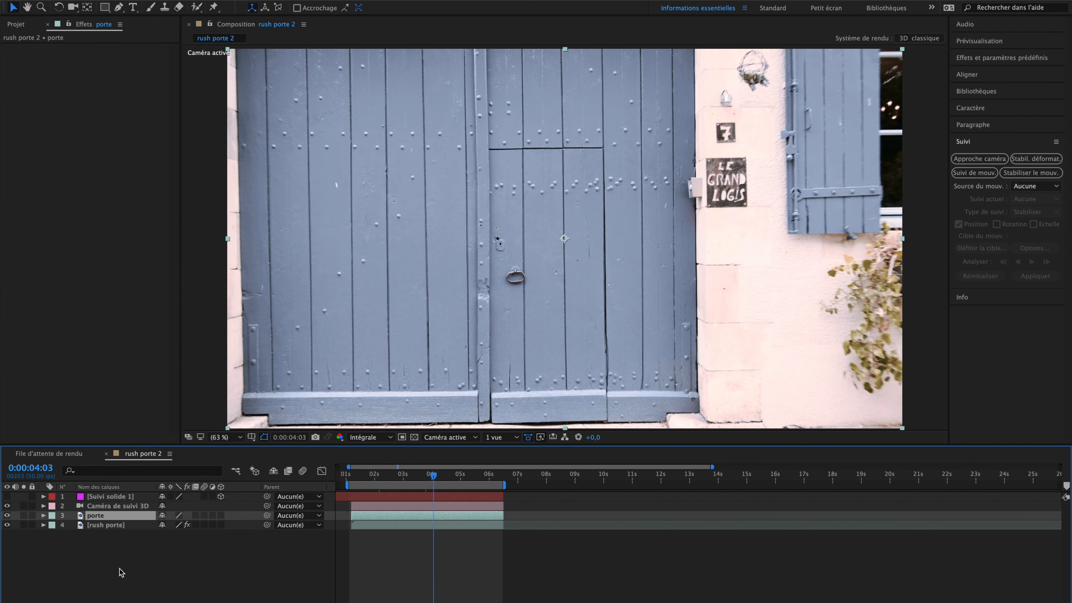
{"action": "left_click", "coordinate": [6, 514]}
{"action": "left_click_drag", "start_coordinate": [429, 477], "coordinate": [432, 479]}
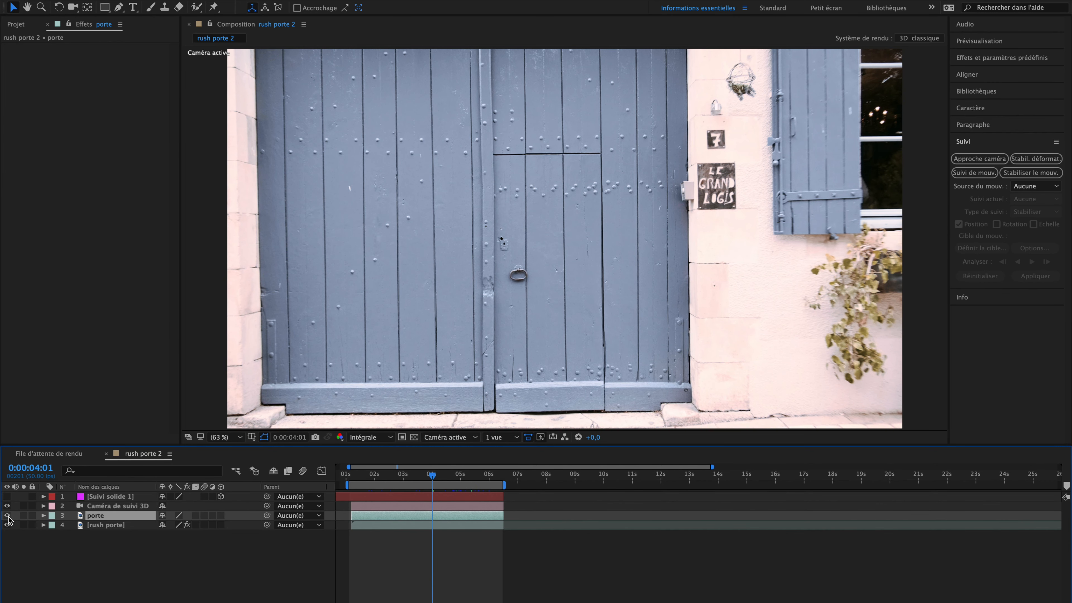
{"action": "left_click", "coordinate": [7, 515]}
{"action": "mouse_move", "coordinate": [433, 479]}
{"action": "left_mouse_down"}
{"action": "mouse_move", "coordinate": [453, 479]}
{"action": "mouse_move", "coordinate": [434, 479]}
{"action": "left_mouse_up"}
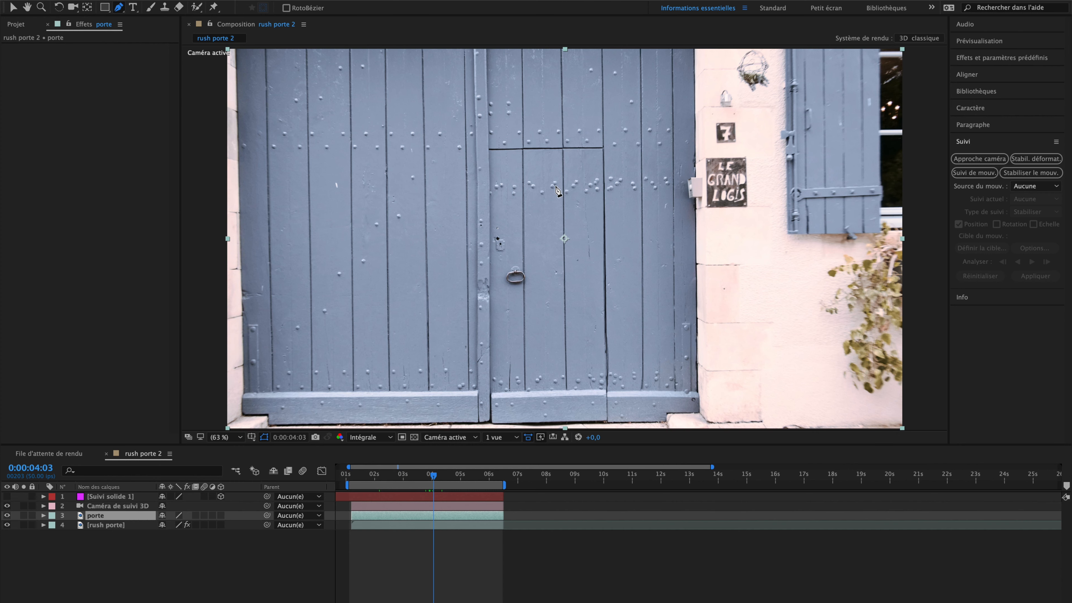
Start a pen mask on the porte layer along the small door's top edge, from its upper-right corner to its upper-left corner
{"action": "scroll", "coordinate": [556, 187], "scroll_direction": "up", "scroll_amount": 3}
{"action": "left_click_drag", "start_coordinate": [493, 151], "coordinate": [523, 374]}
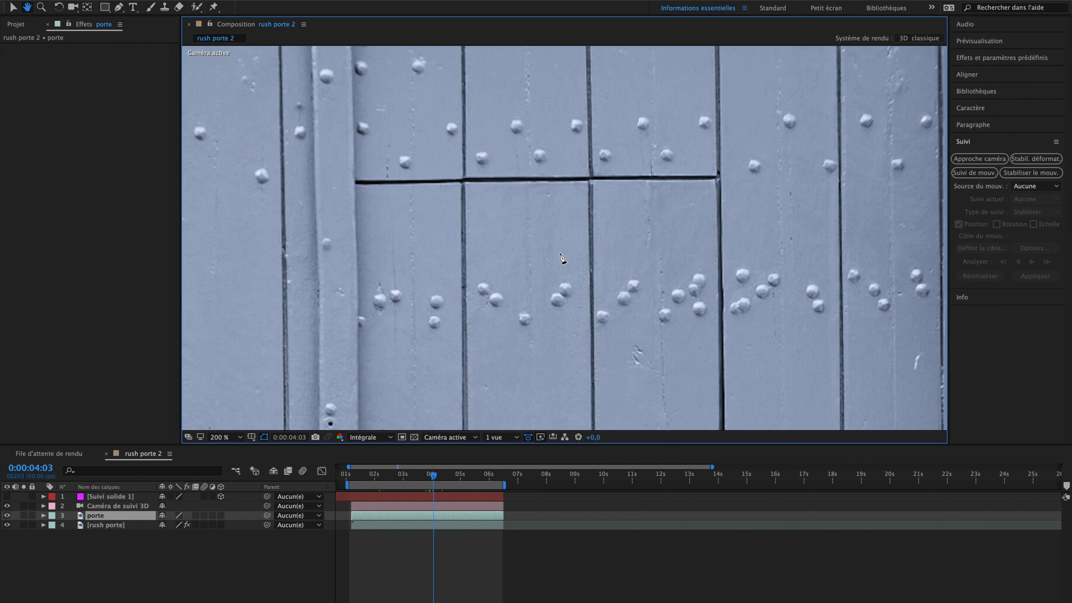
{"action": "left_click", "coordinate": [719, 178]}
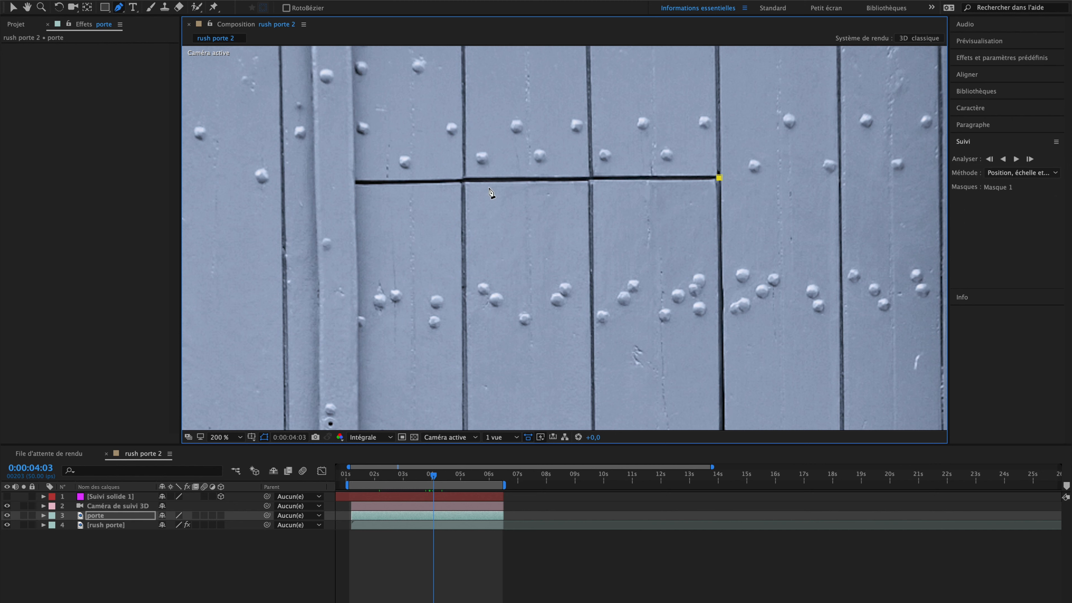
{"action": "left_click", "coordinate": [354, 182]}
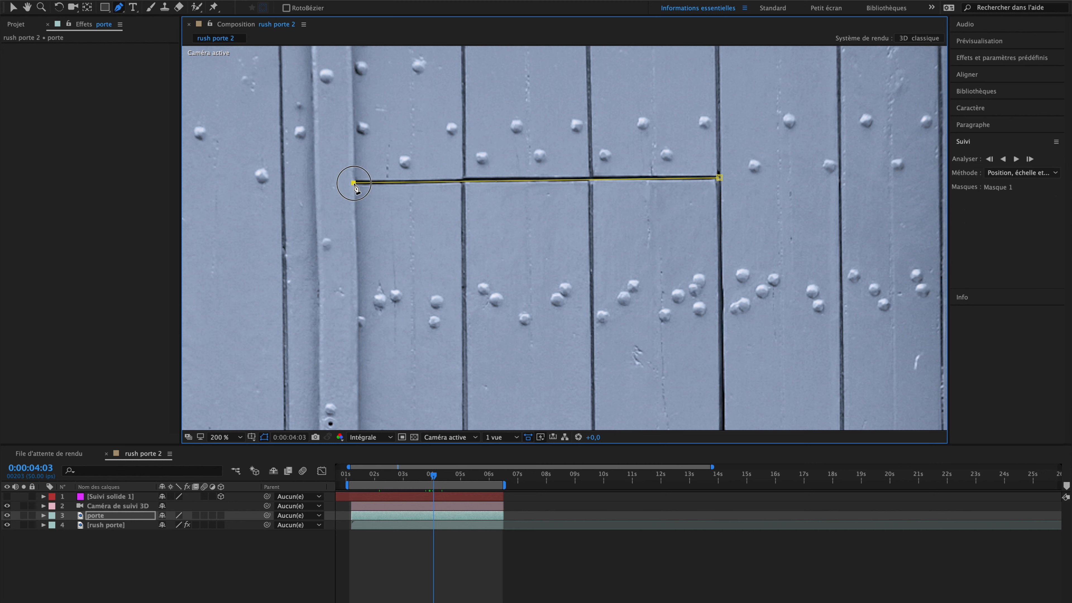
Extend the mask path down the small door's left edge to the top of the bottom board
{"action": "left_click_drag", "start_coordinate": [463, 291], "coordinate": [485, 135]}
{"action": "left_click_drag", "start_coordinate": [471, 253], "coordinate": [483, 131]}
{"action": "left_click_drag", "start_coordinate": [469, 246], "coordinate": [489, 140]}
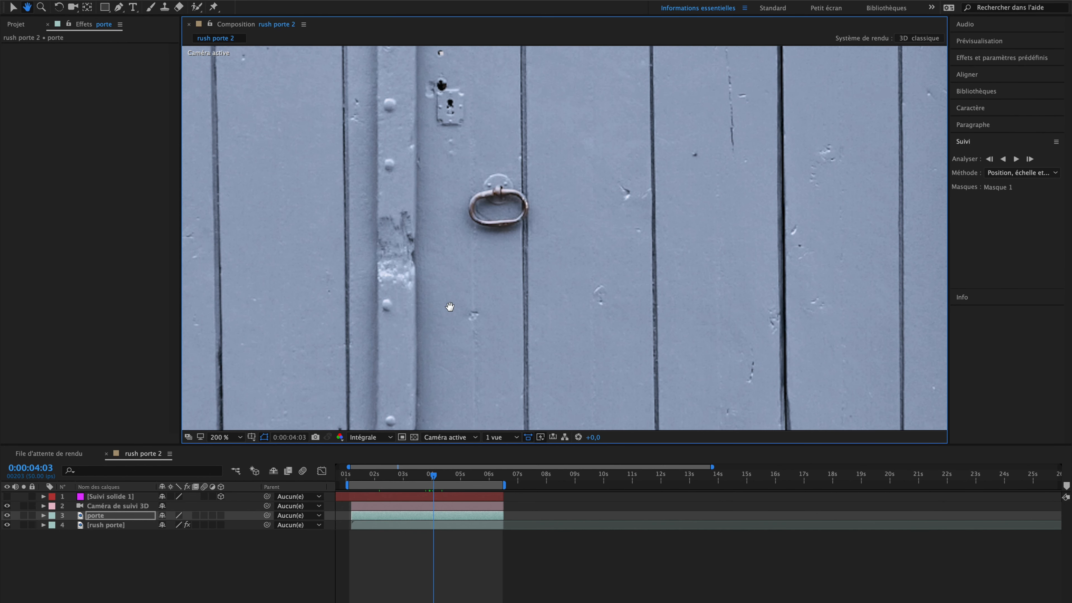
{"action": "left_click_drag", "start_coordinate": [448, 307], "coordinate": [459, 116]}
{"action": "left_click_drag", "start_coordinate": [460, 257], "coordinate": [450, 122]}
{"action": "left_click", "coordinate": [417, 247]}
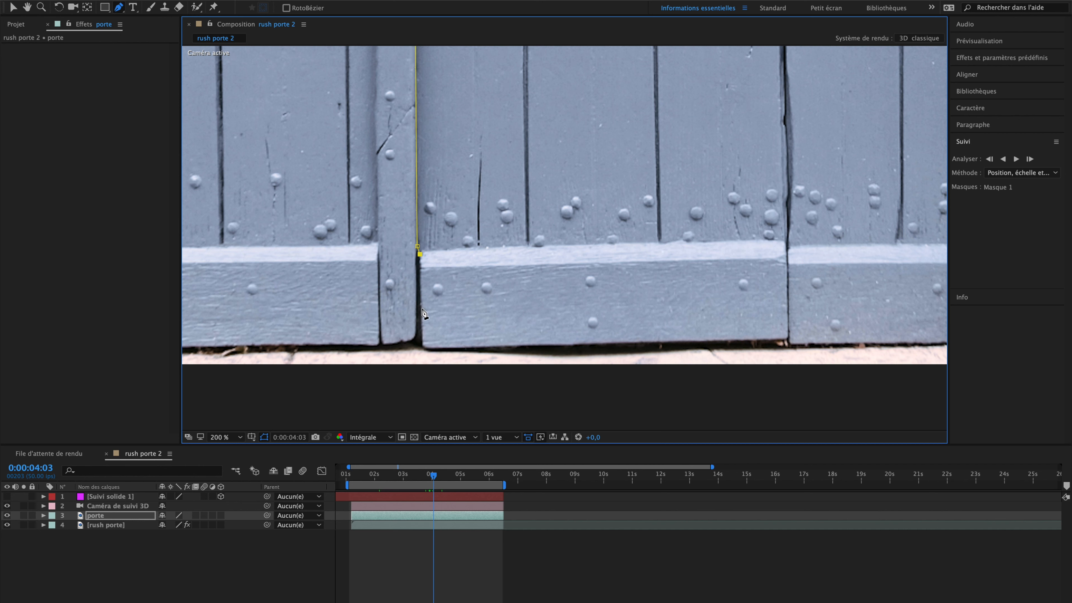
Trace the mask around the left end of the bottom board and along its lower edge to the door's lower-right corner
{"action": "left_click", "coordinate": [419, 266]}
{"action": "left_click", "coordinate": [422, 341]}
{"action": "left_click", "coordinate": [426, 347]}
{"action": "left_click", "coordinate": [785, 339]}
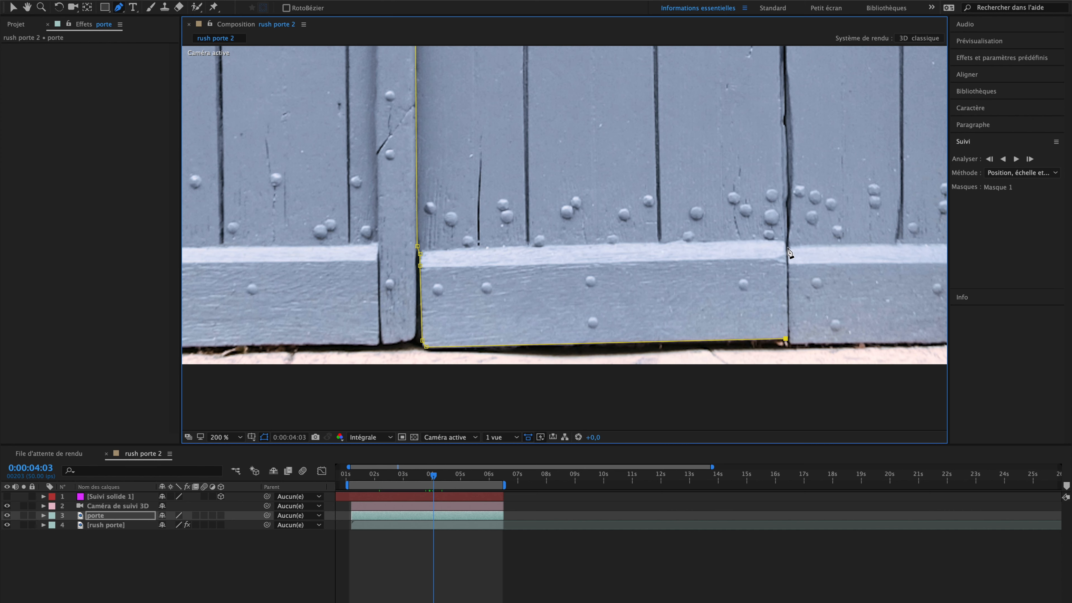
Trace the mask up the small door's right edge and close the path at its upper-right corner
{"action": "key", "text": "space"}
{"action": "left_click_drag", "start_coordinate": [782, 232], "coordinate": [692, 400]}
{"action": "left_click", "coordinate": [738, 201]}
{"action": "key", "text": "space"}
{"action": "left_click_drag", "start_coordinate": [665, 233], "coordinate": [666, 242]}
{"action": "left_click_drag", "start_coordinate": [674, 197], "coordinate": [648, 390]}
{"action": "left_click_drag", "start_coordinate": [675, 219], "coordinate": [670, 369]}
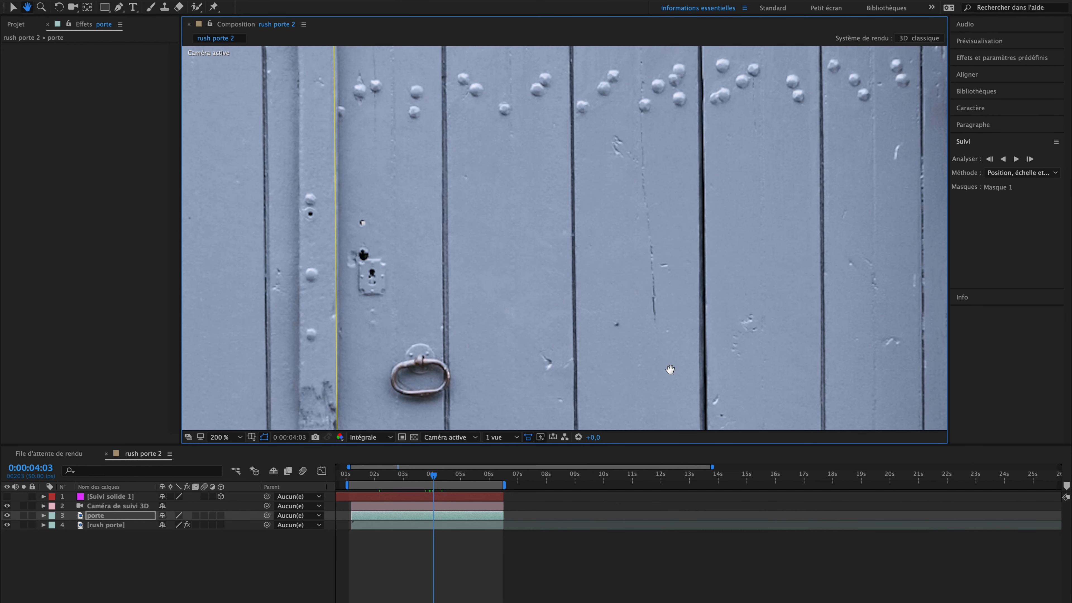
{"action": "left_click_drag", "start_coordinate": [641, 164], "coordinate": [651, 377]}
{"action": "left_click_drag", "start_coordinate": [653, 223], "coordinate": [644, 281]}
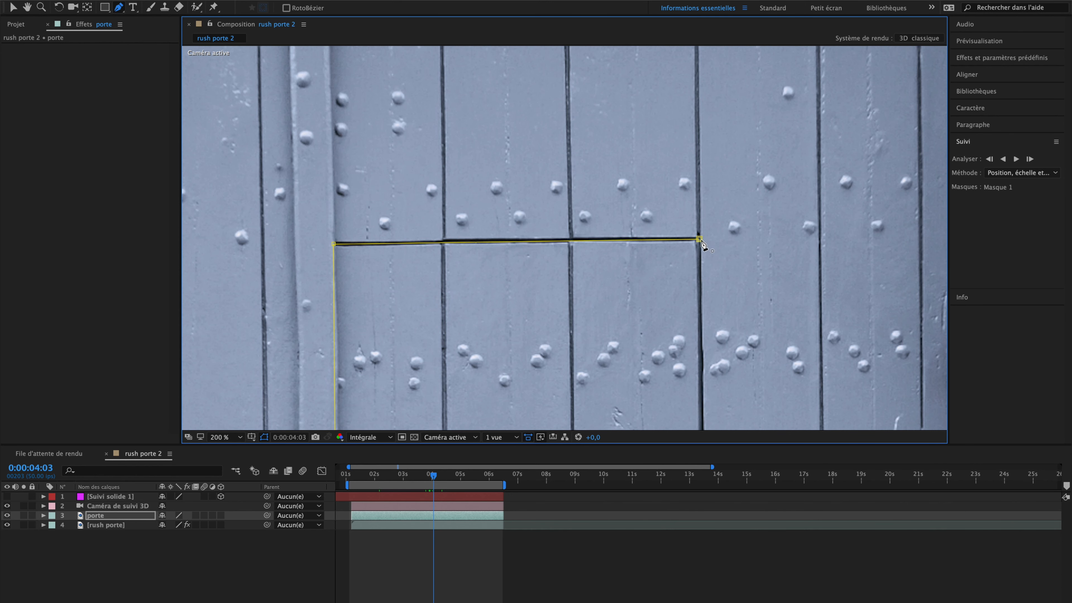
{"action": "left_click", "coordinate": [699, 240]}
Inspect the finished mask along the door's edge, and preview the cut-out over the moving footage from 0:00:02:27
{"action": "key", "text": "space"}
{"action": "left_click_drag", "start_coordinate": [742, 344], "coordinate": [757, 98]}
{"action": "key", "text": "comma"}
{"action": "key", "text": "space"}
{"action": "left_click_drag", "start_coordinate": [689, 290], "coordinate": [746, 148]}
{"action": "left_click_drag", "start_coordinate": [432, 477], "coordinate": [389, 479]}
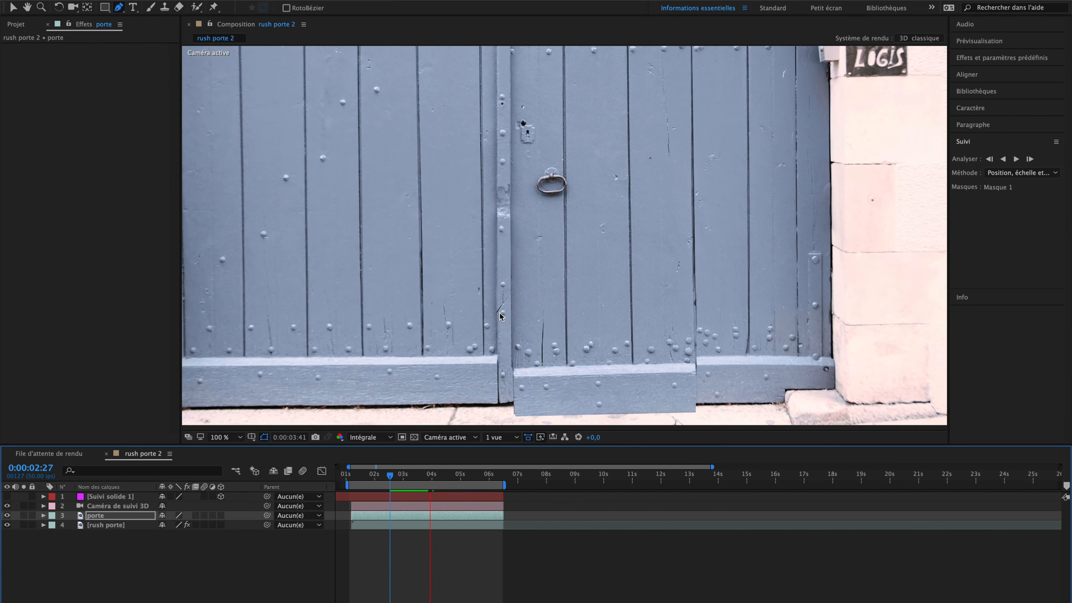
{"action": "key", "text": "space"}
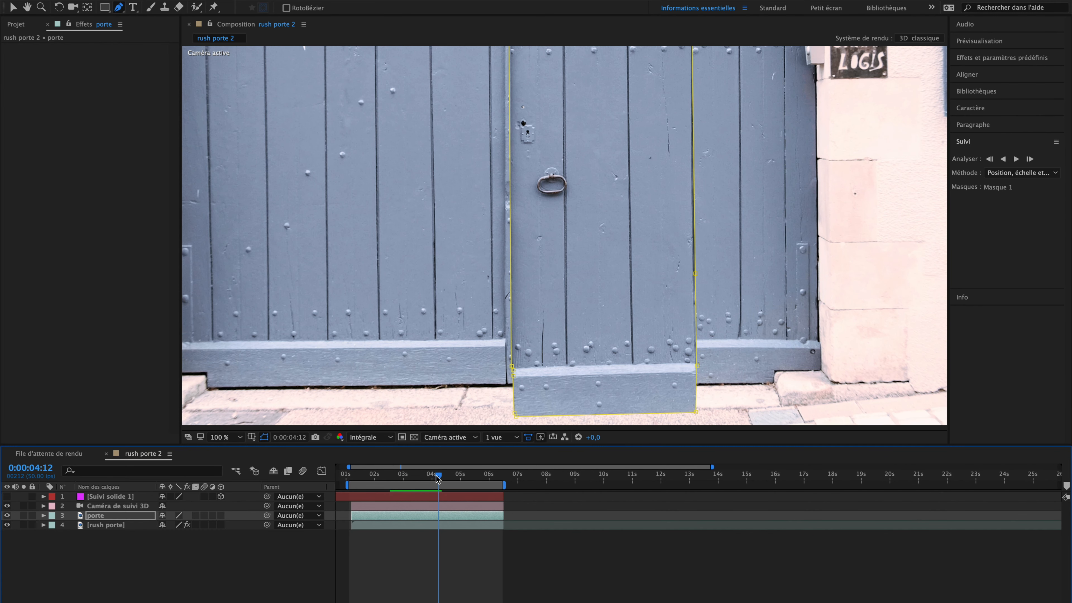
{"action": "key", "text": "space"}
{"action": "key", "text": "space"}
Fit the whole composition in the viewer and replay the masked door over the footage from 0:00:02:14
{"action": "left_click", "coordinate": [228, 438]}
{"action": "left_click", "coordinate": [229, 451]}
{"action": "left_click", "coordinate": [227, 438]}
{"action": "left_click", "coordinate": [228, 443]}
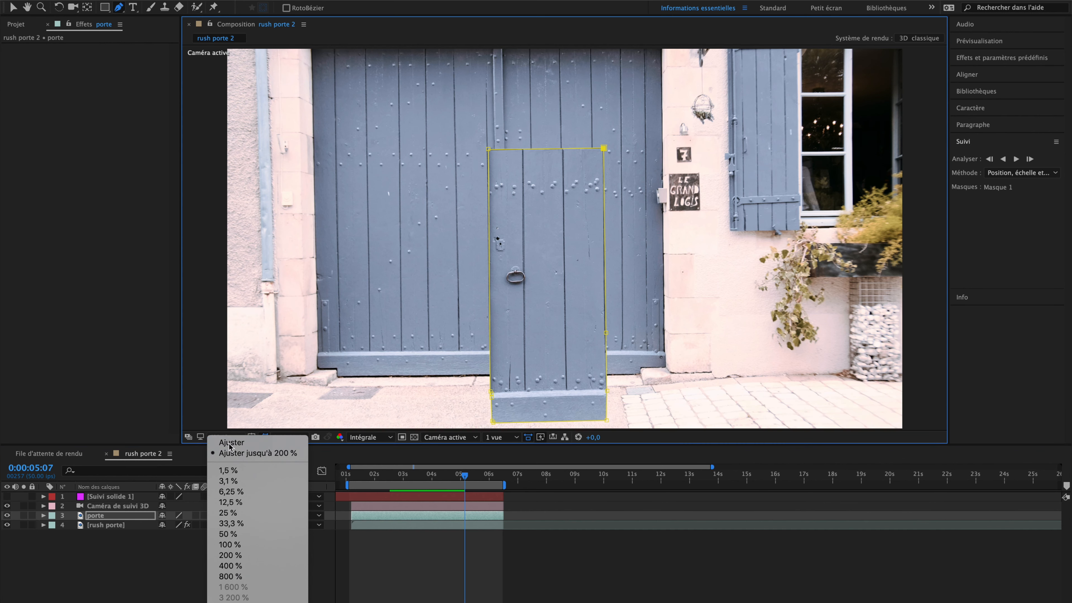
{"action": "left_click_drag", "start_coordinate": [464, 475], "coordinate": [386, 477]}
{"action": "key", "text": "space"}
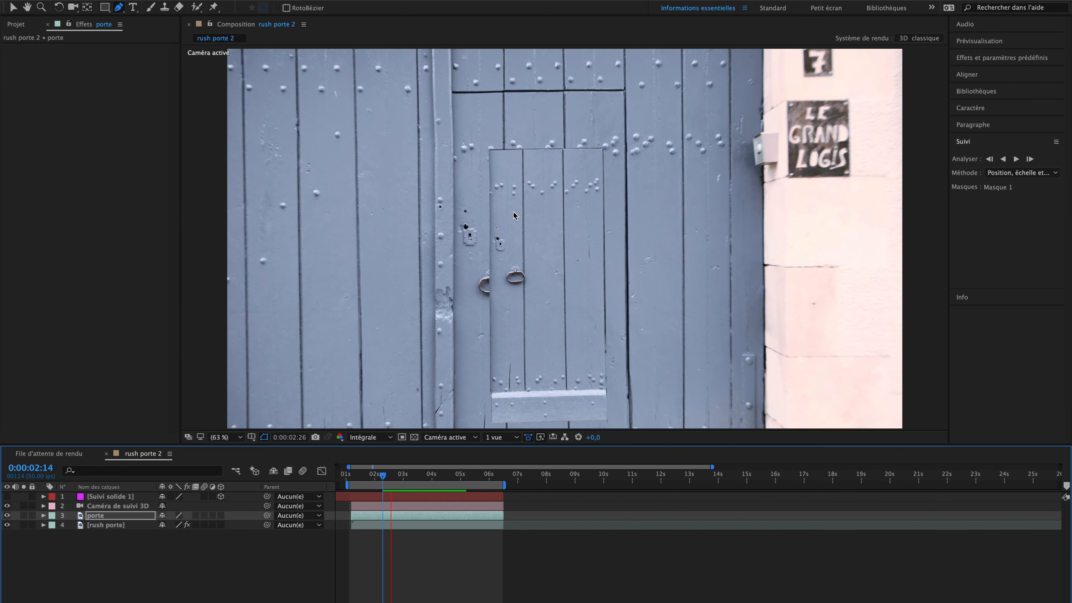
{"action": "key", "text": "space"}
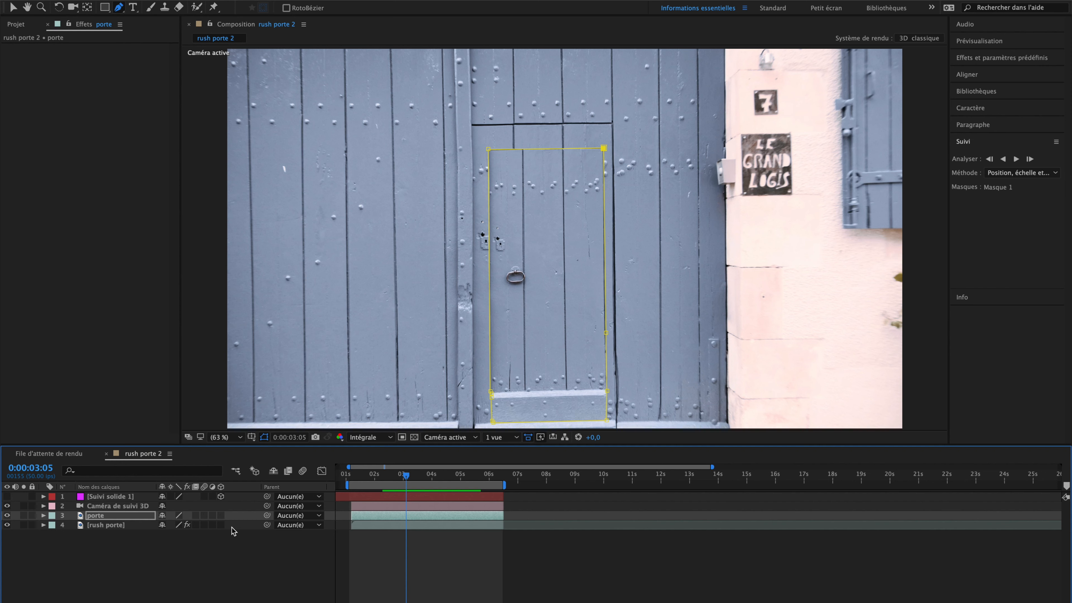
Make the porte layer a 3D layer and scrub back to around 0:00:02:29 to check how it follows the tracked camera
{"action": "left_click", "coordinate": [222, 515]}
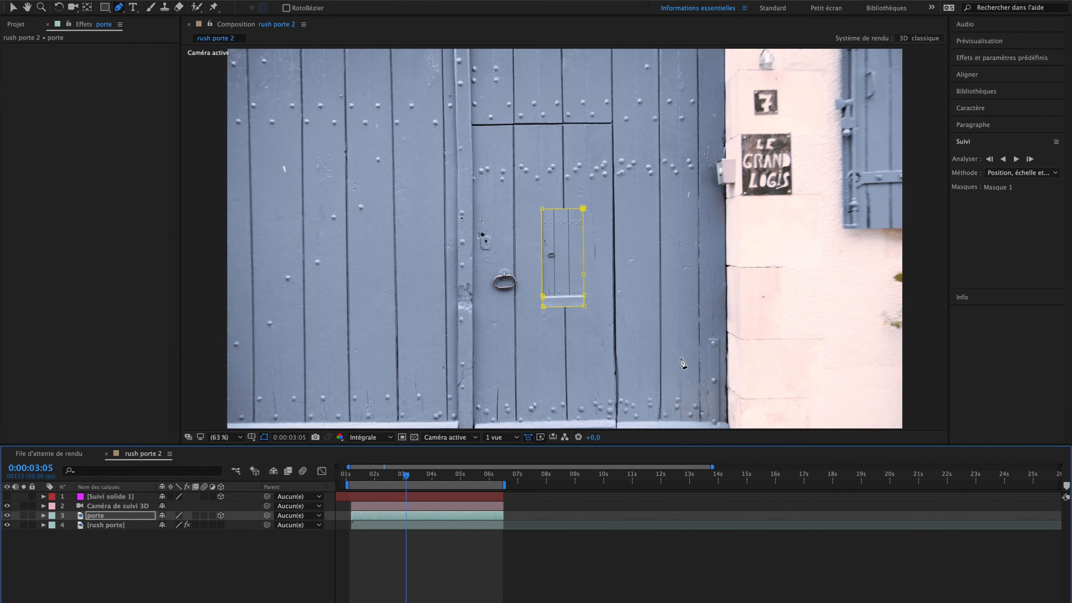
{"action": "left_click_drag", "start_coordinate": [407, 480], "coordinate": [384, 479]}
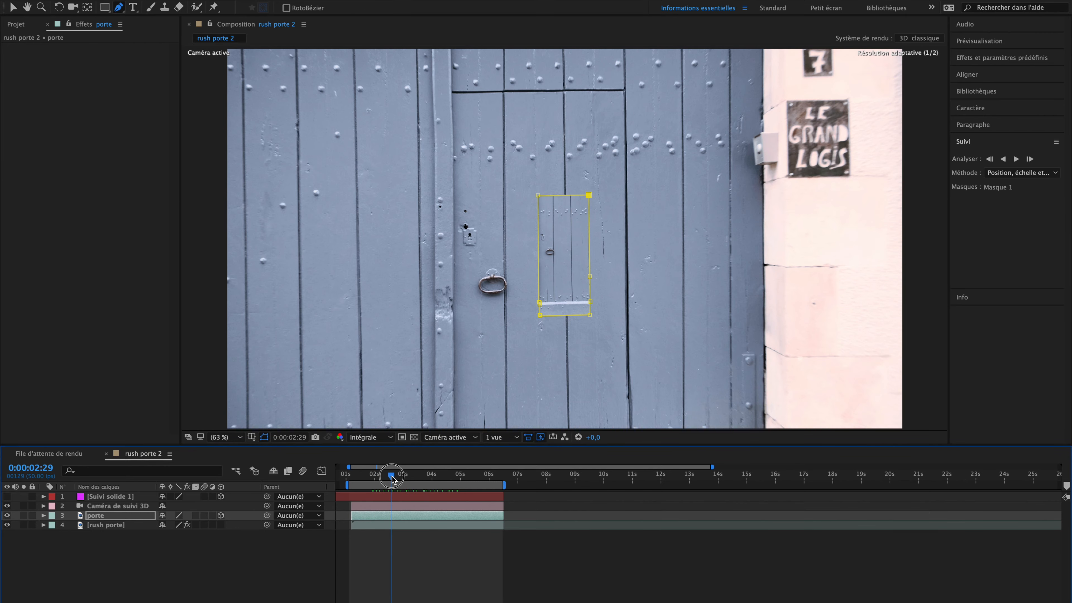